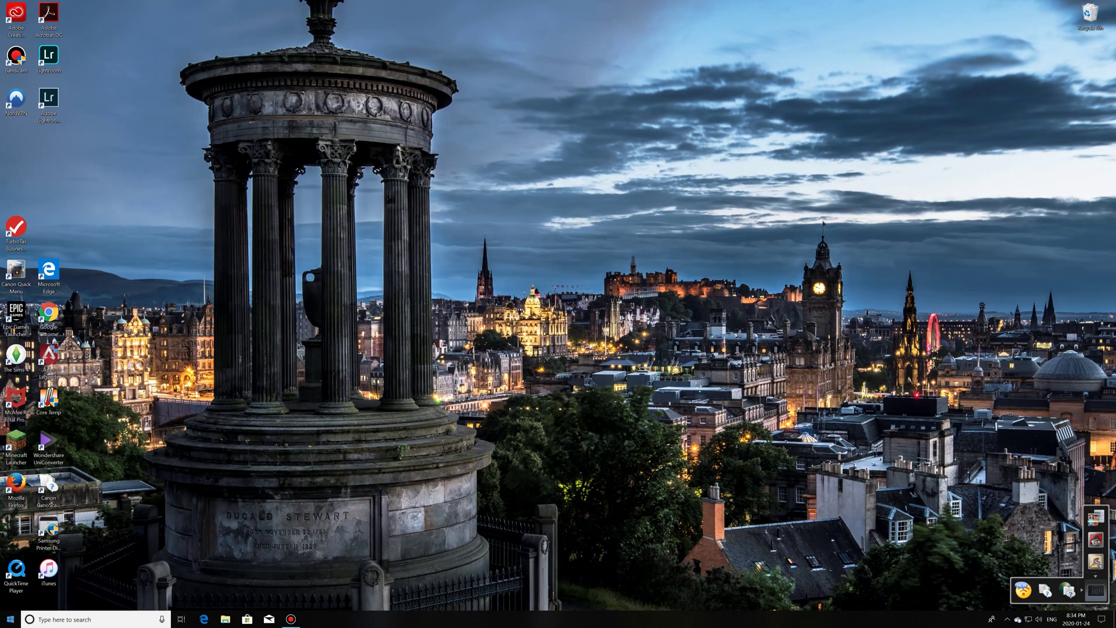
# Step: Launch After Effects 2020 and create a composition from the DSC_0096.MP4 footage
pyautogui.click(10, 618)
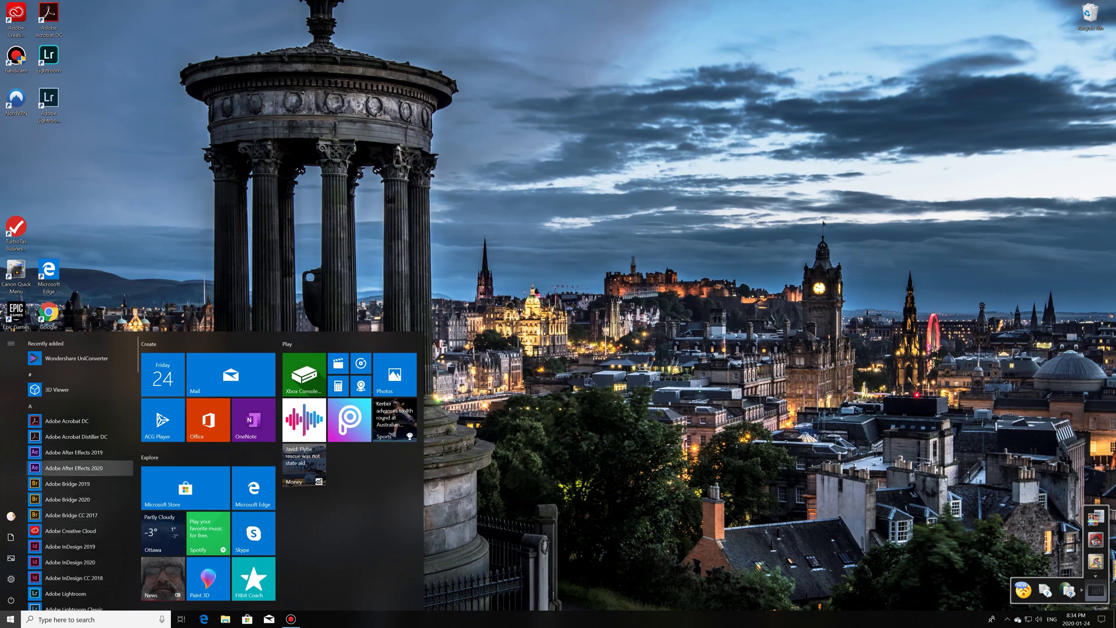
pyautogui.click(73, 468)
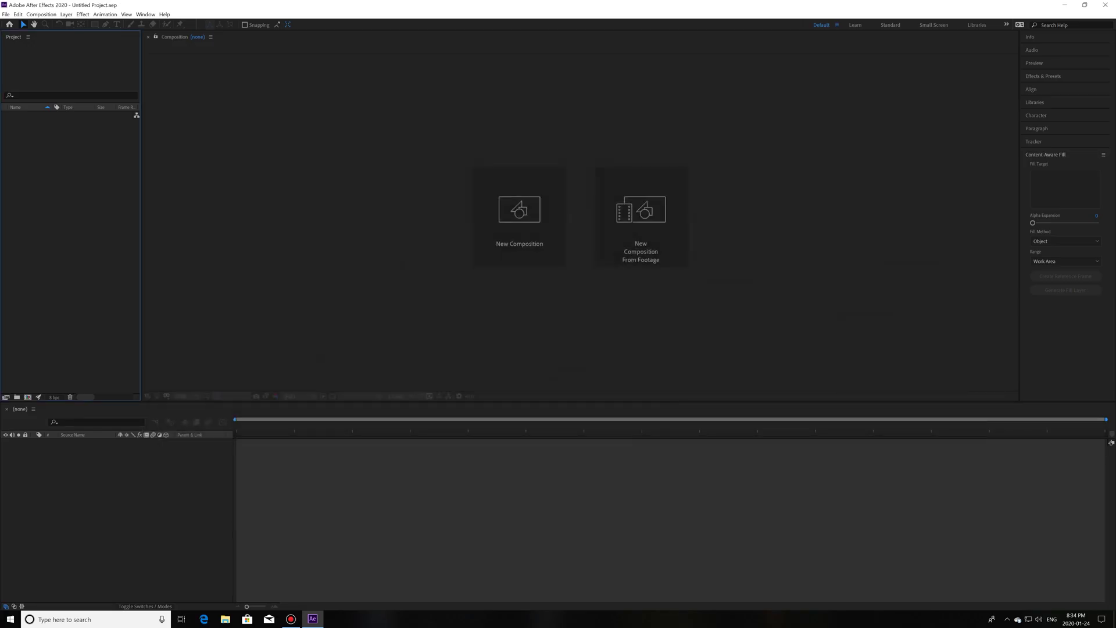
pyautogui.click(642, 215)
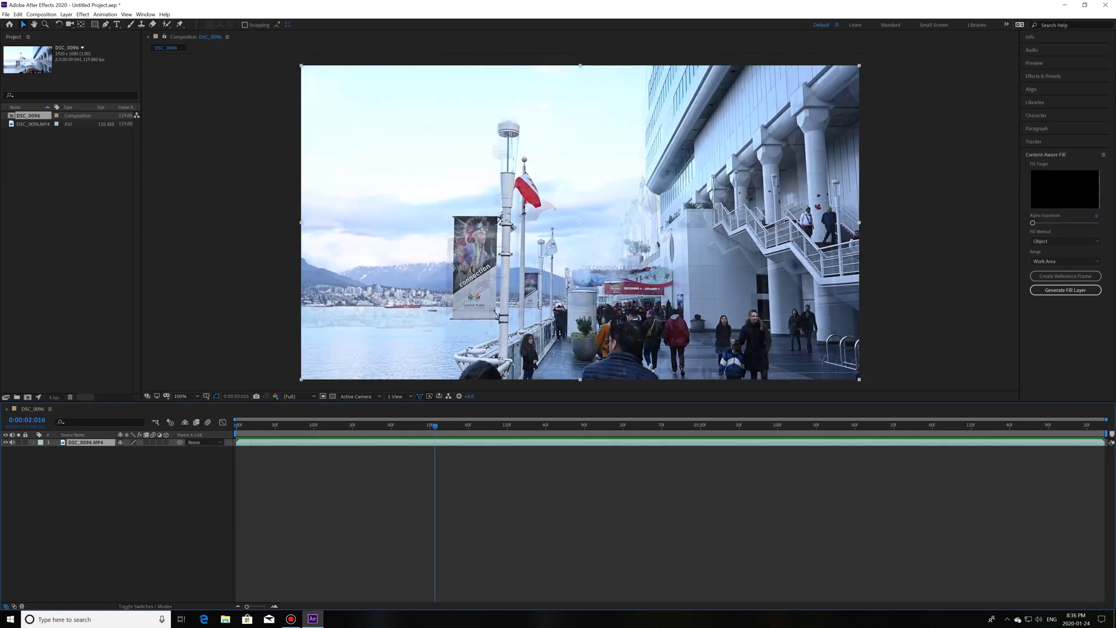
# Step: Draw a closed Pen-tool mask around the red dust spot on the building wall
pyautogui.click(105, 25)
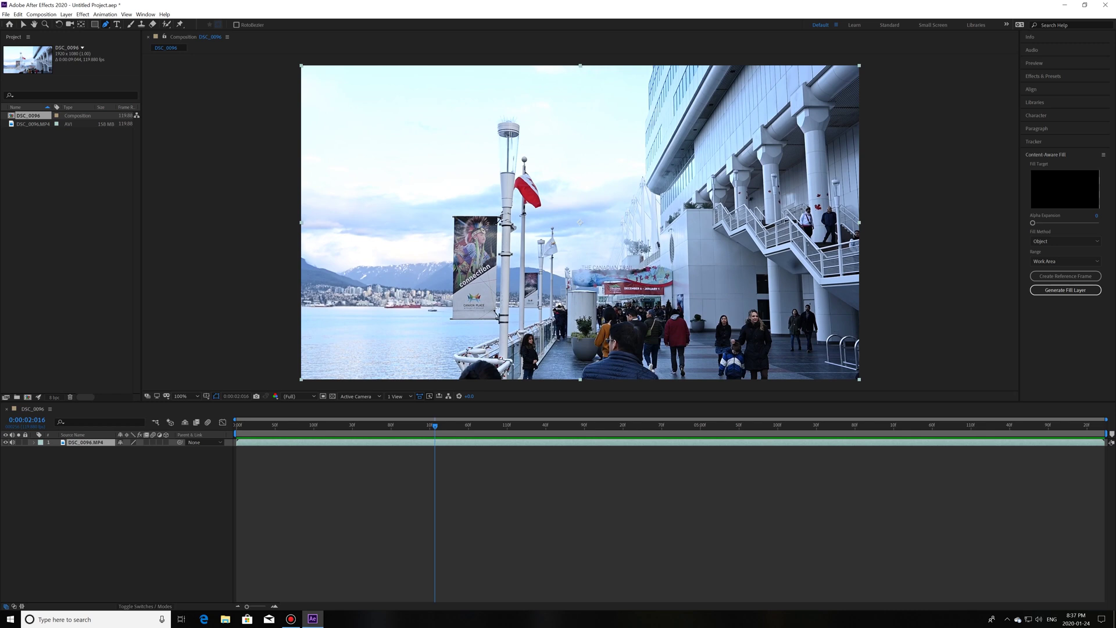
pyautogui.click(787, 261)
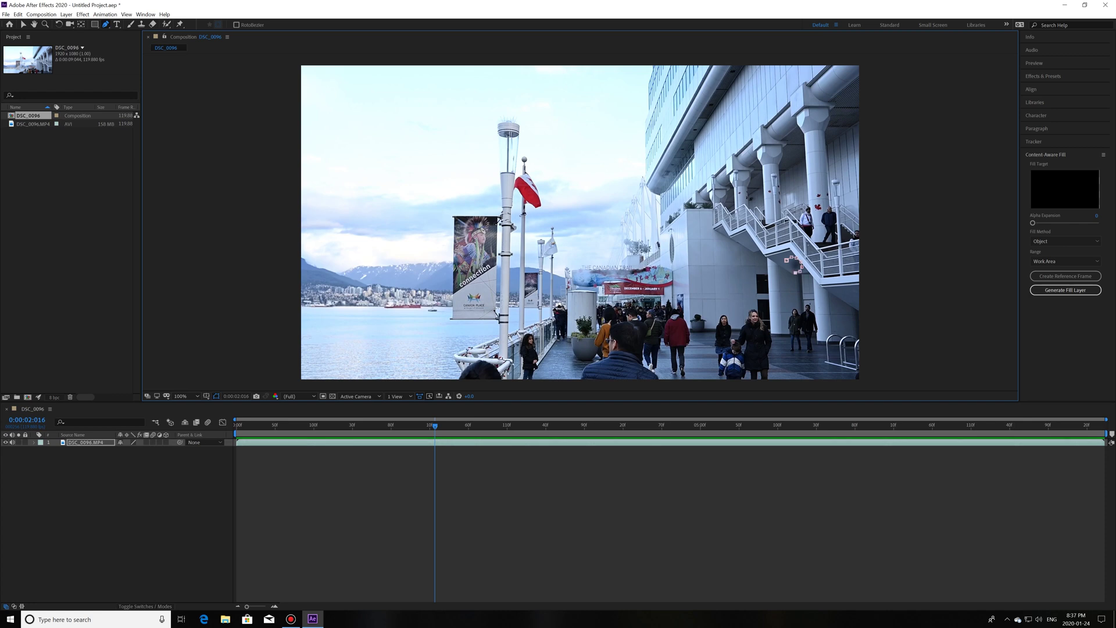
pyautogui.click(791, 257)
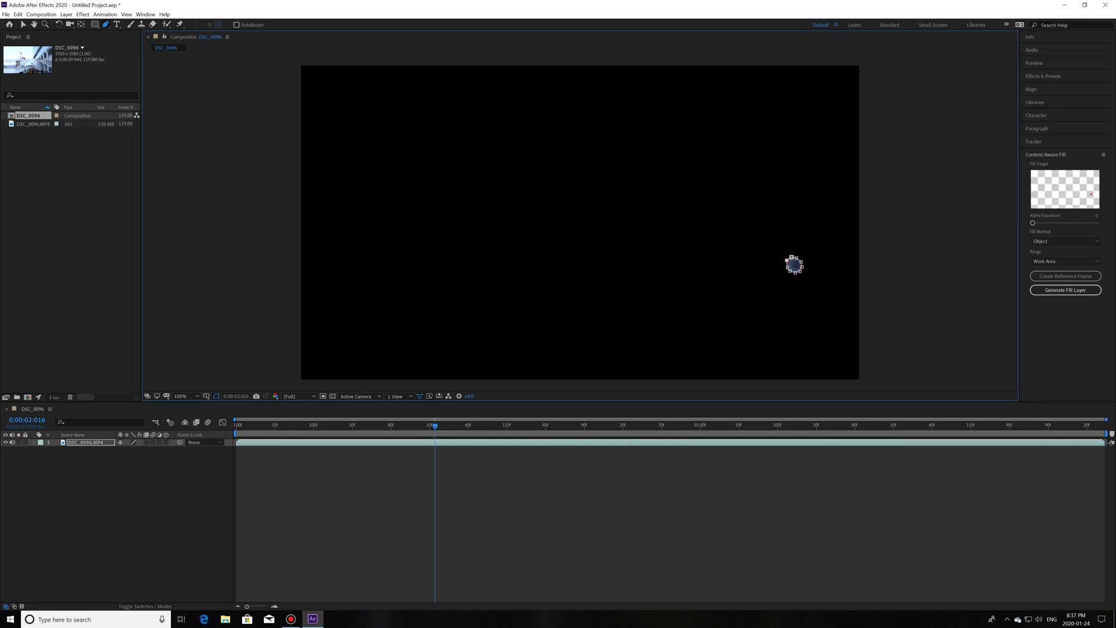
pyautogui.hotkey('ctrl', '`')
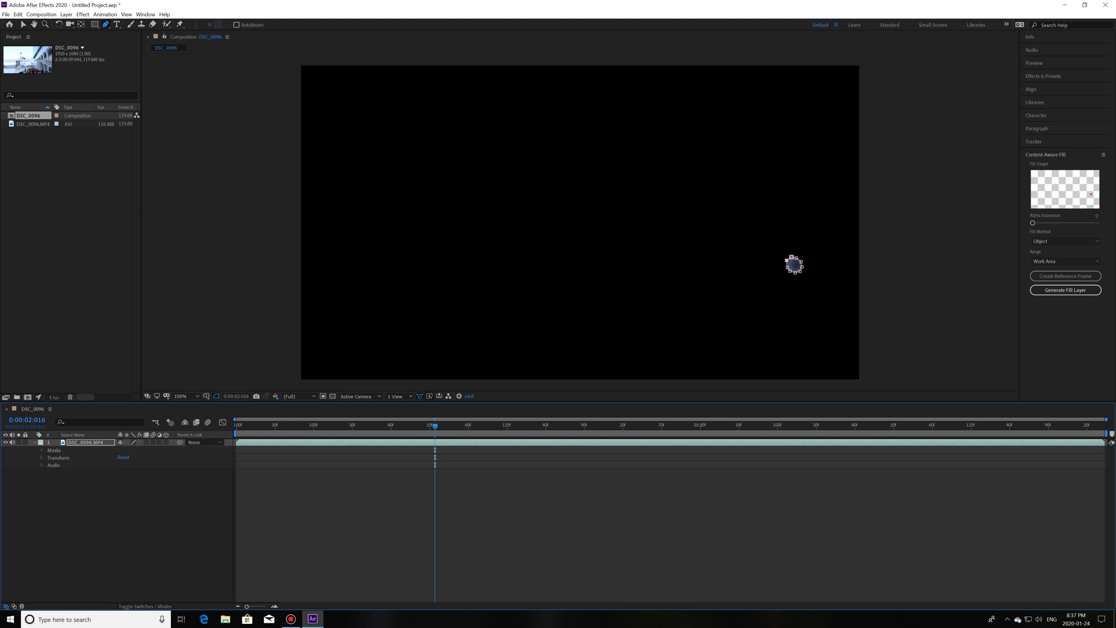
# Step: Change Mask 1's mode on the DSC_0096.MP4 layer from Add to Subtract
pyautogui.click(41, 450)
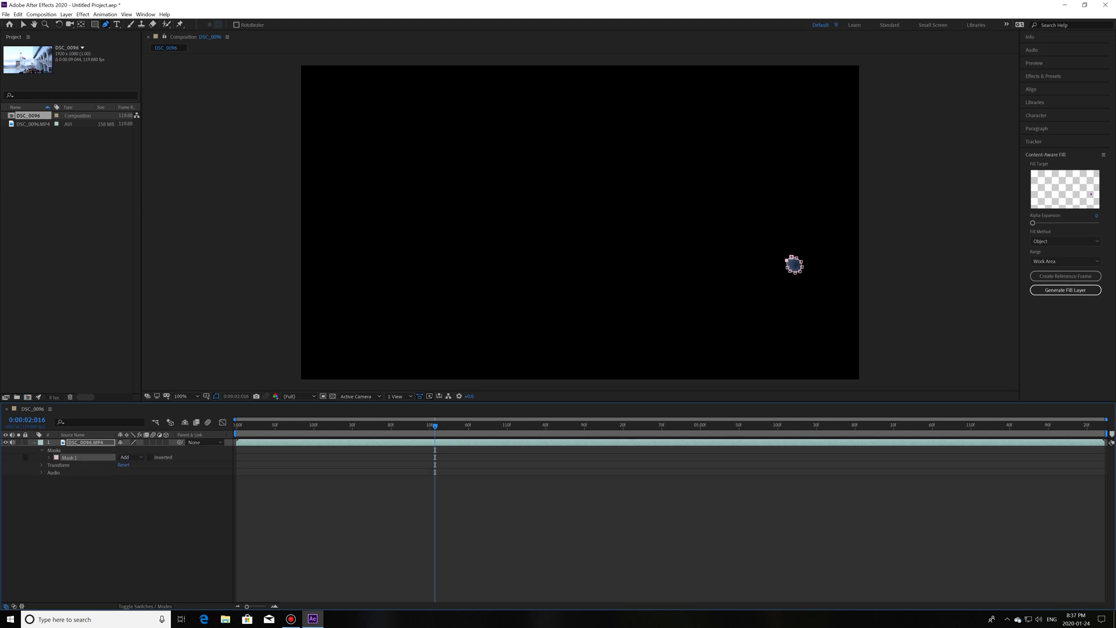
pyautogui.click(48, 458)
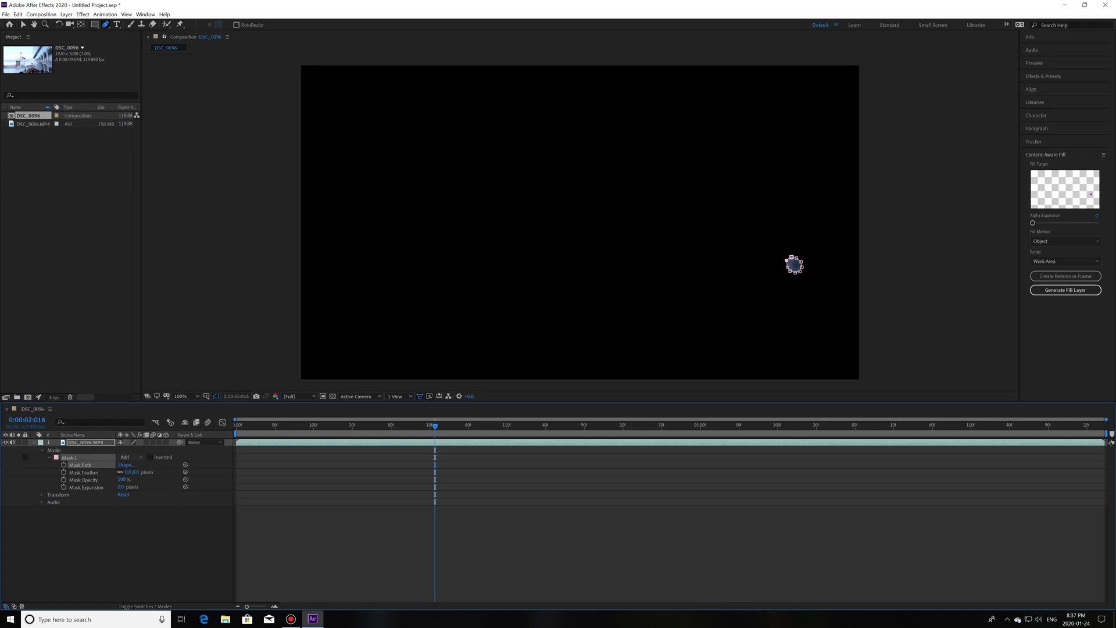
pyautogui.click(128, 457)
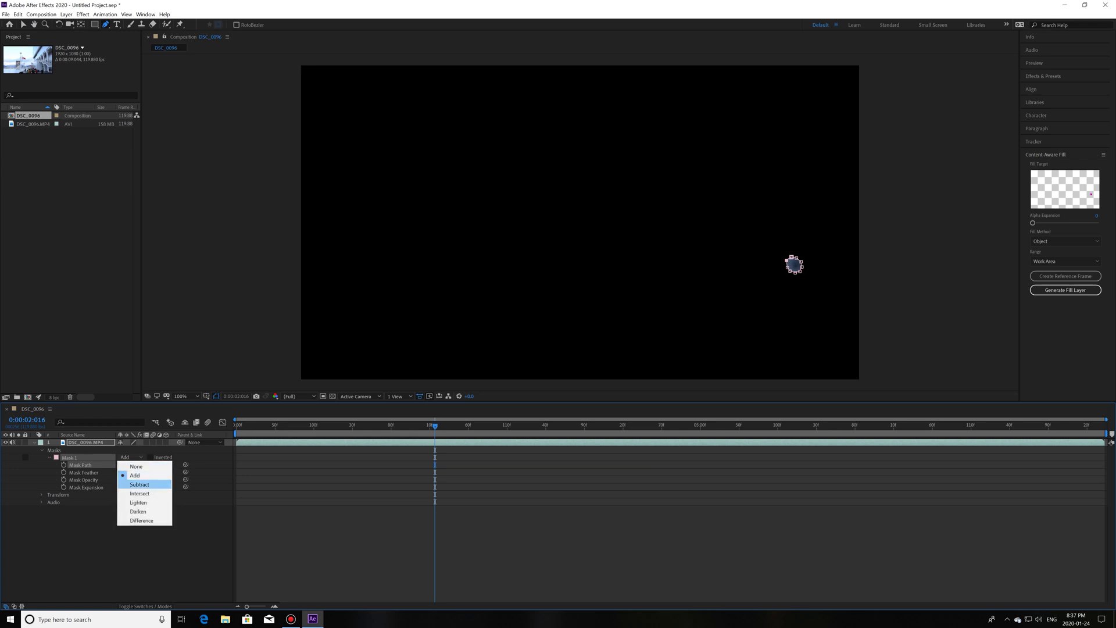
pyautogui.click(139, 484)
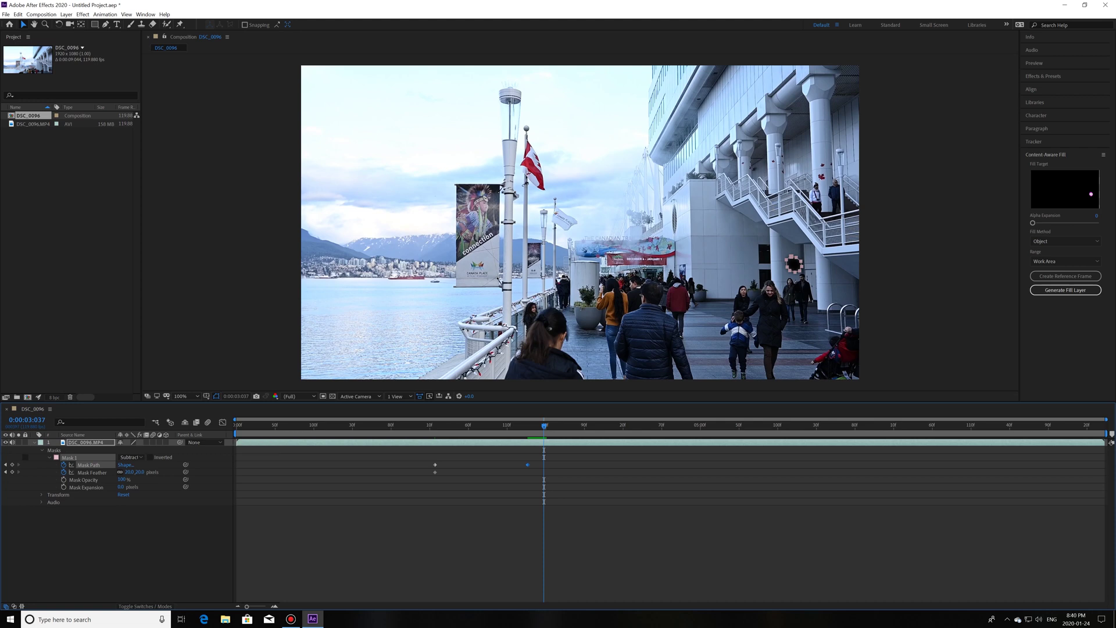
pyautogui.moveTo(235, 434); pyautogui.dragTo(434, 434)
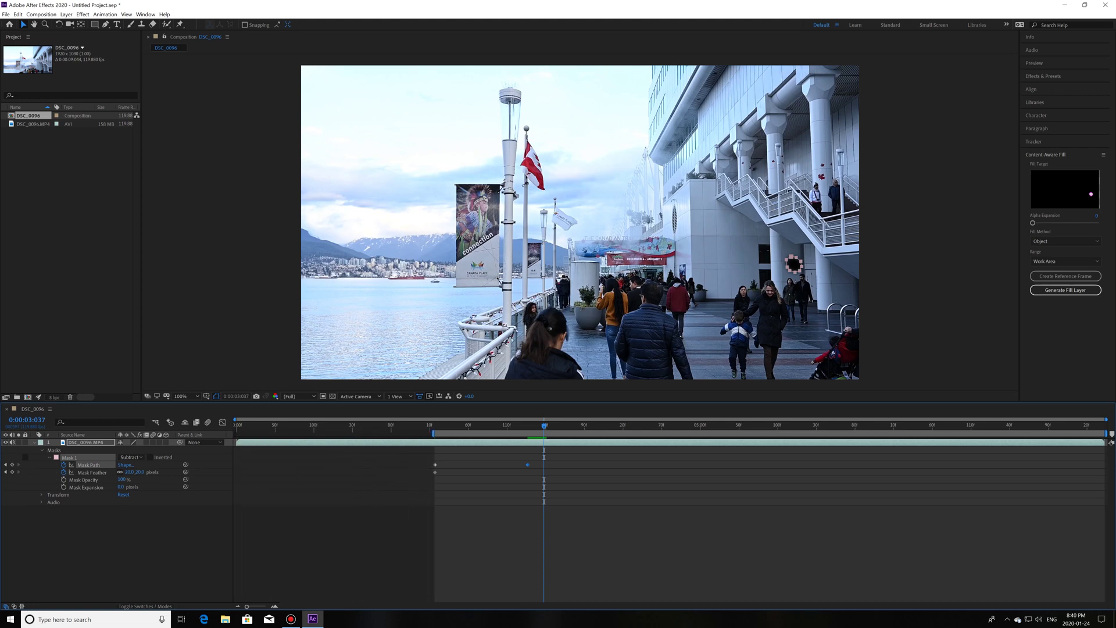
# Step: Set the work area to start at 0:00:02:024, end earlier in the clip, and preview it
pyautogui.moveTo(544, 426); pyautogui.dragTo(441, 426)
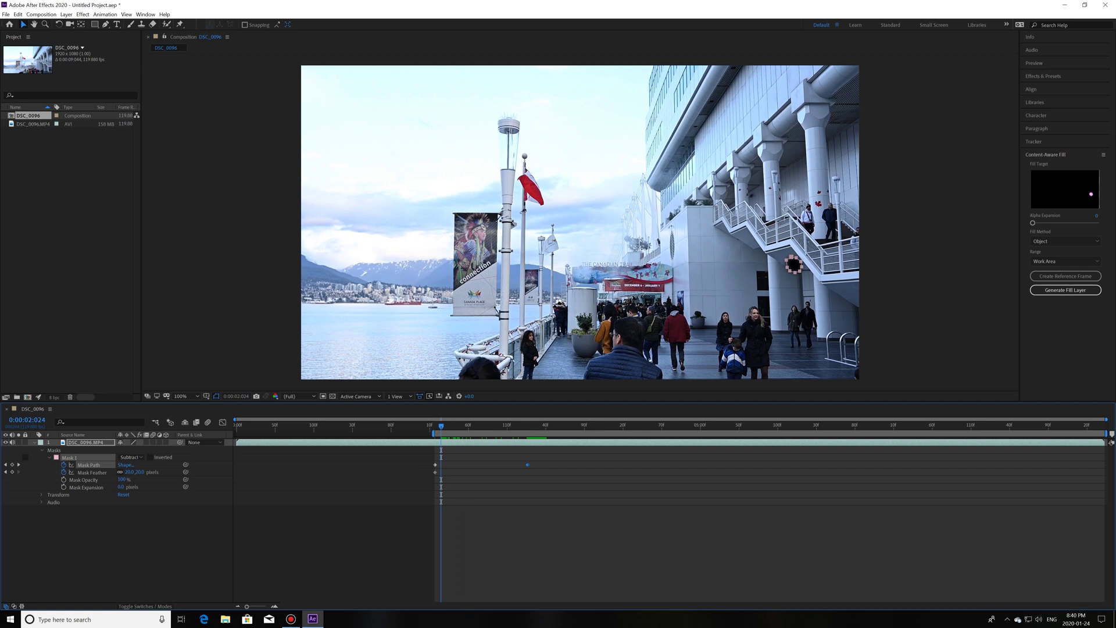
pyautogui.press('b')
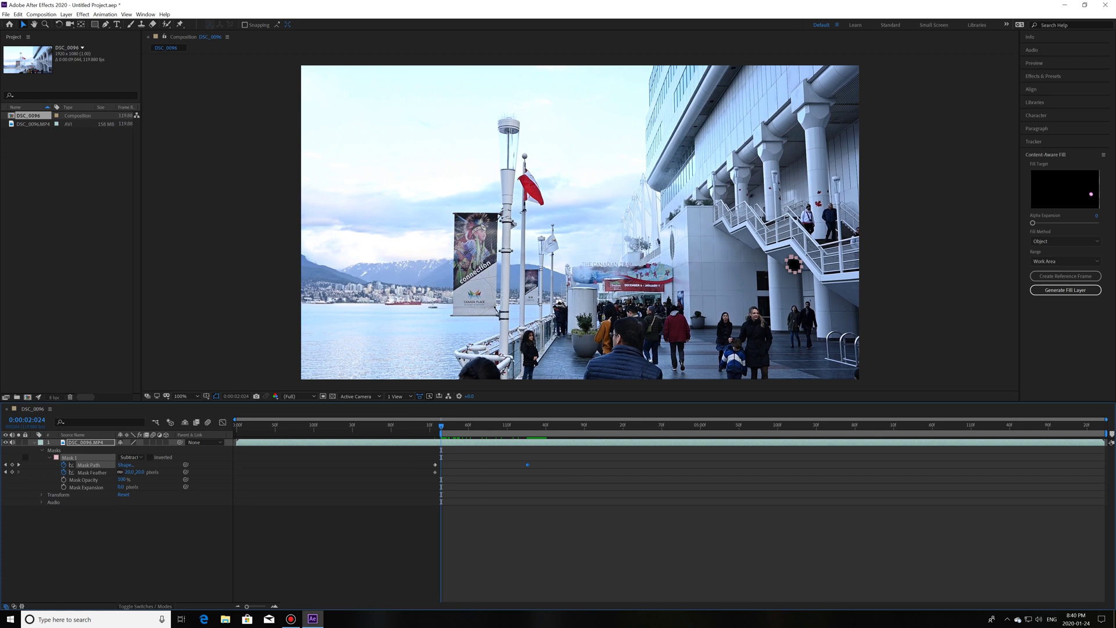
pyautogui.moveTo(1106, 433); pyautogui.dragTo(545, 434)
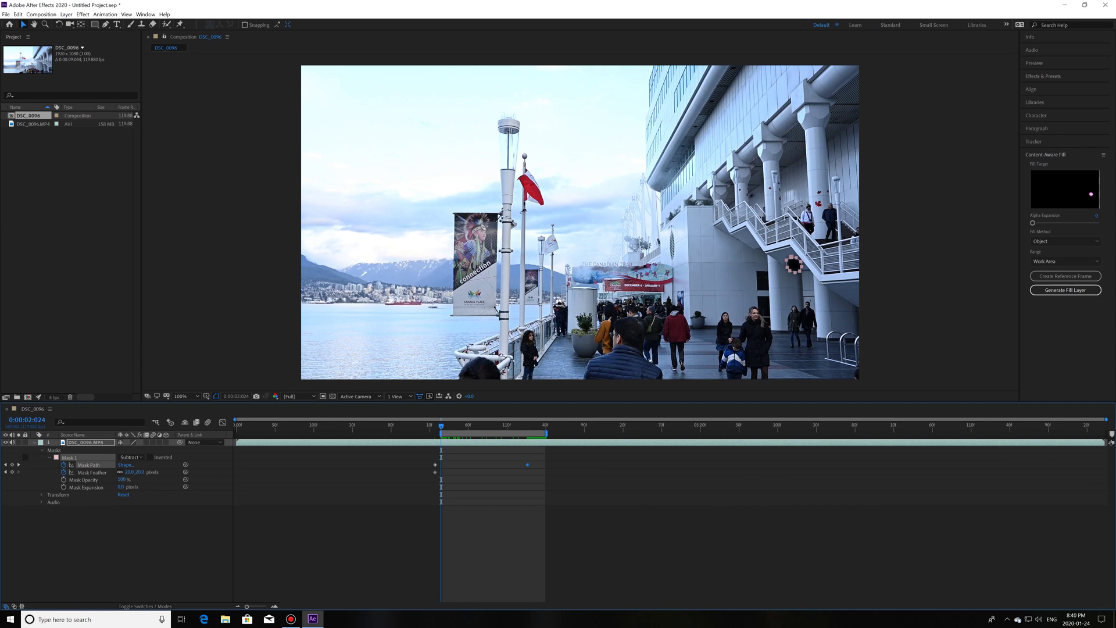
pyautogui.press('space')
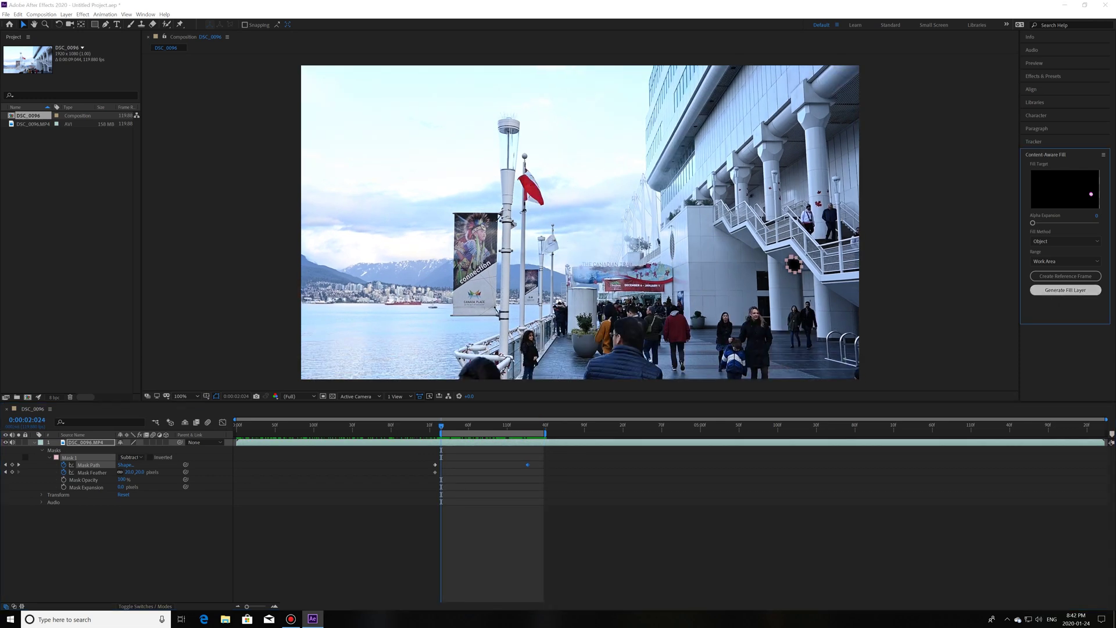
pyautogui.hotkey('ctrl', 's')
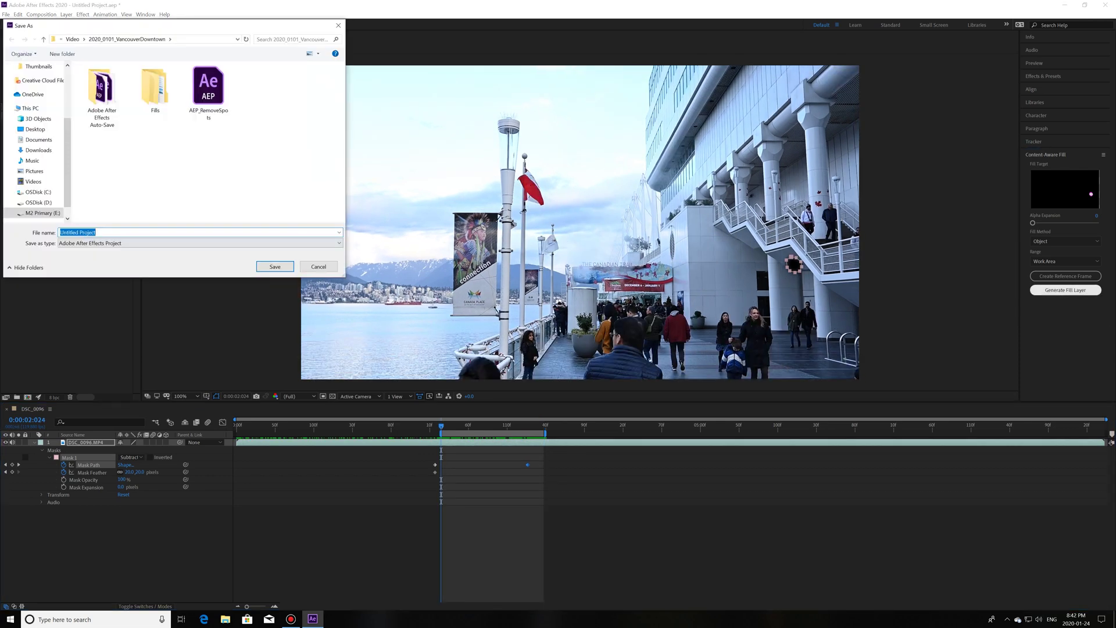
# Step: Save the project as AEP_RemoveSpots.aep, confirming replacement of the existing file
pyautogui.click(208, 91)
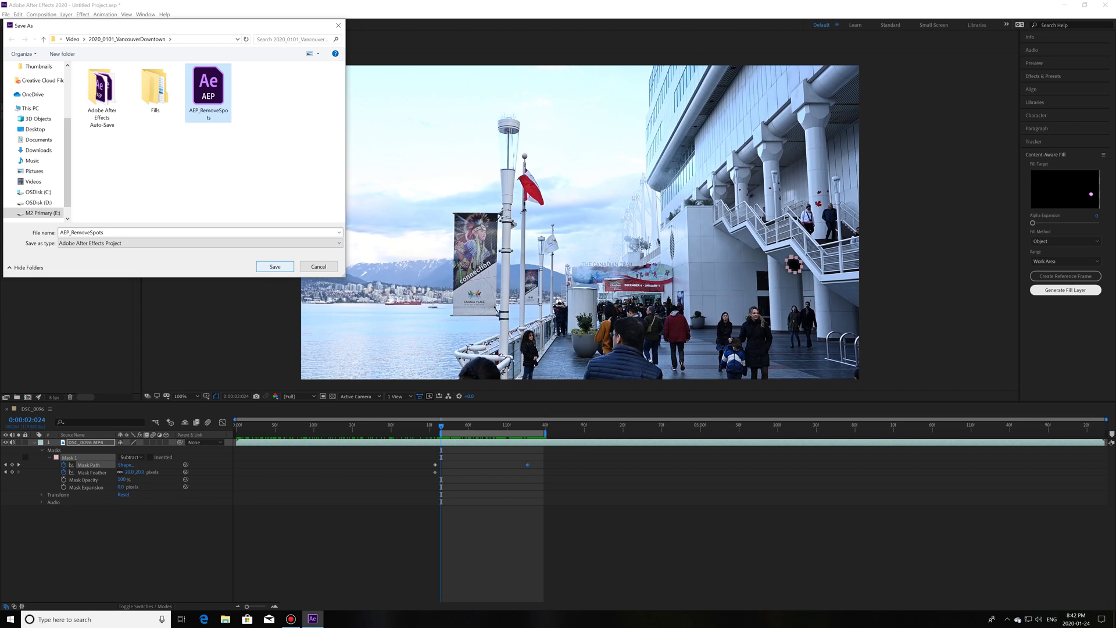
pyautogui.click(275, 266)
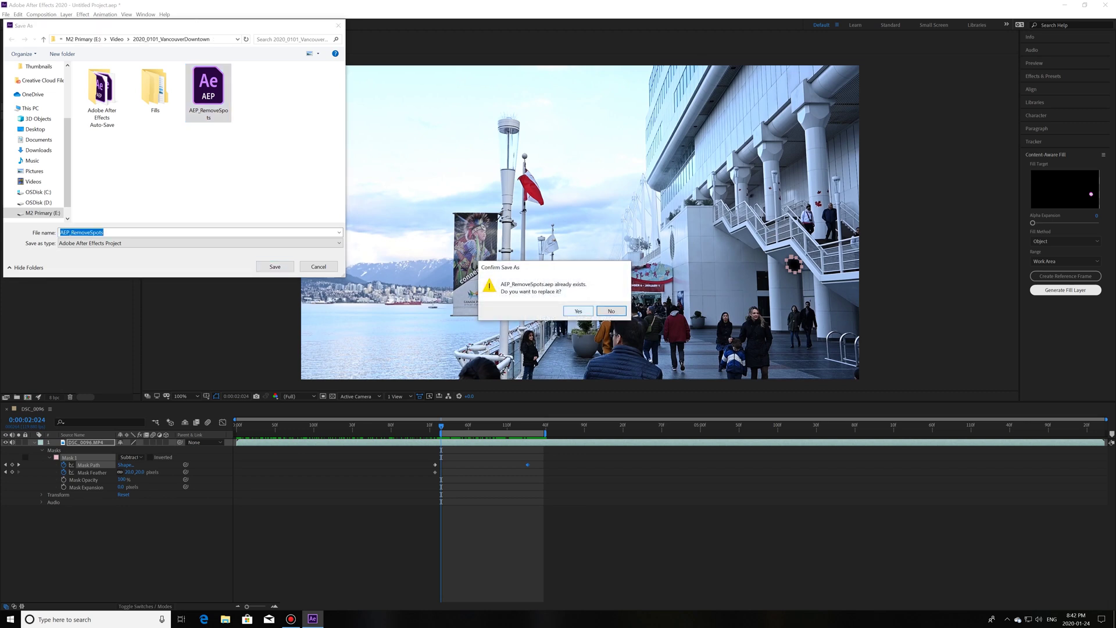
pyautogui.click(578, 311)
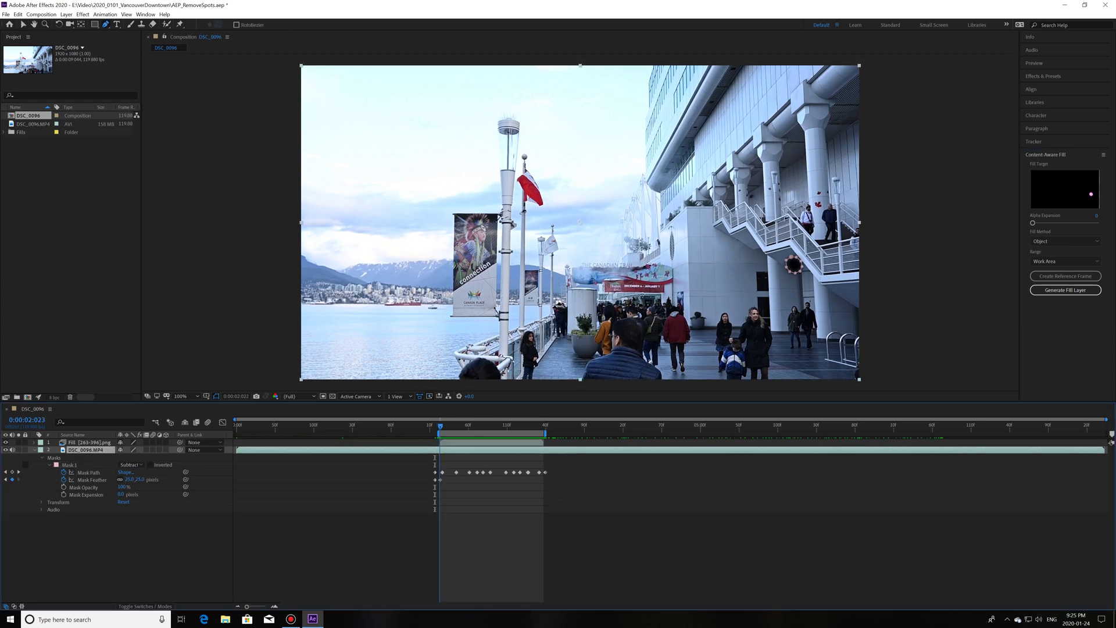
pyautogui.click(441, 427)
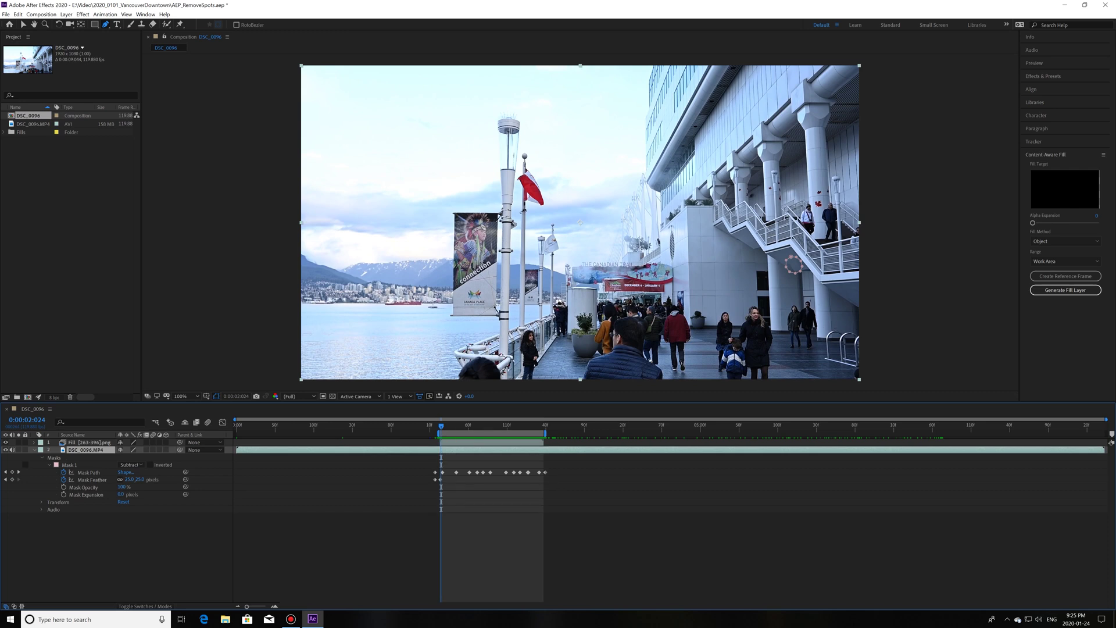
pyautogui.press('pagedown')
pyautogui.press('pagedown')
pyautogui.press('pagedown')
pyautogui.press('pagedown')
pyautogui.press('pagedown')
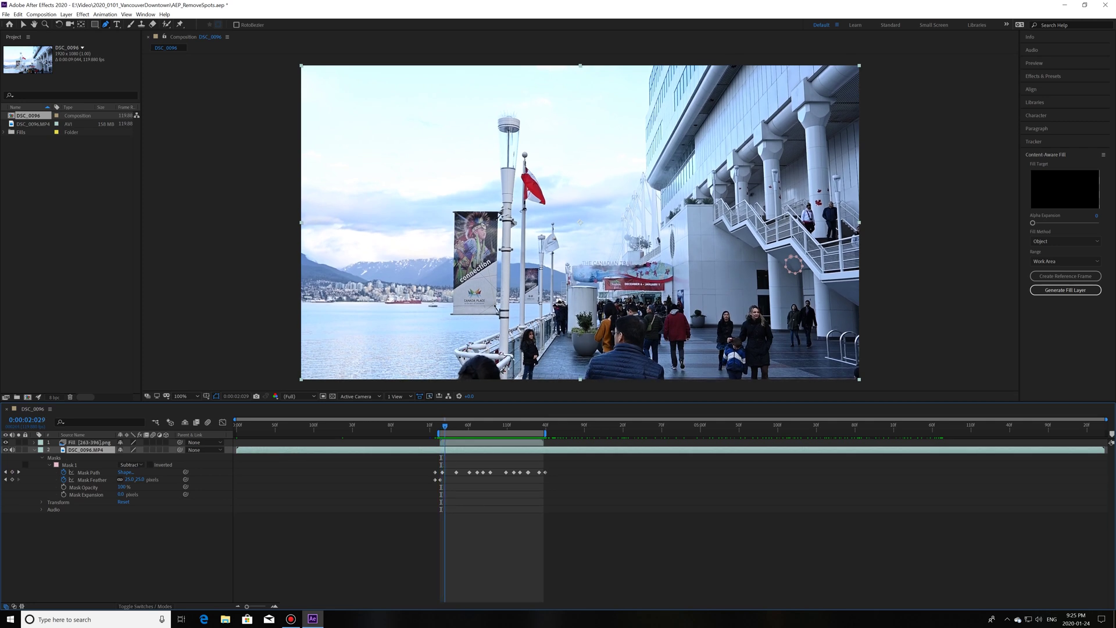
pyautogui.press('pagedown')
pyautogui.press('pagedown')
pyautogui.press('pagedown')
pyautogui.press('pagedown')
pyautogui.press('pagedown')
pyautogui.press('pagedown')
pyautogui.press('pagedown')
pyautogui.press('pagedown')
pyautogui.press('pagedown')
pyautogui.press('pagedown')
pyautogui.press('pagedown')
pyautogui.press('pagedown')
pyautogui.press('pagedown')
pyautogui.press('pagedown')
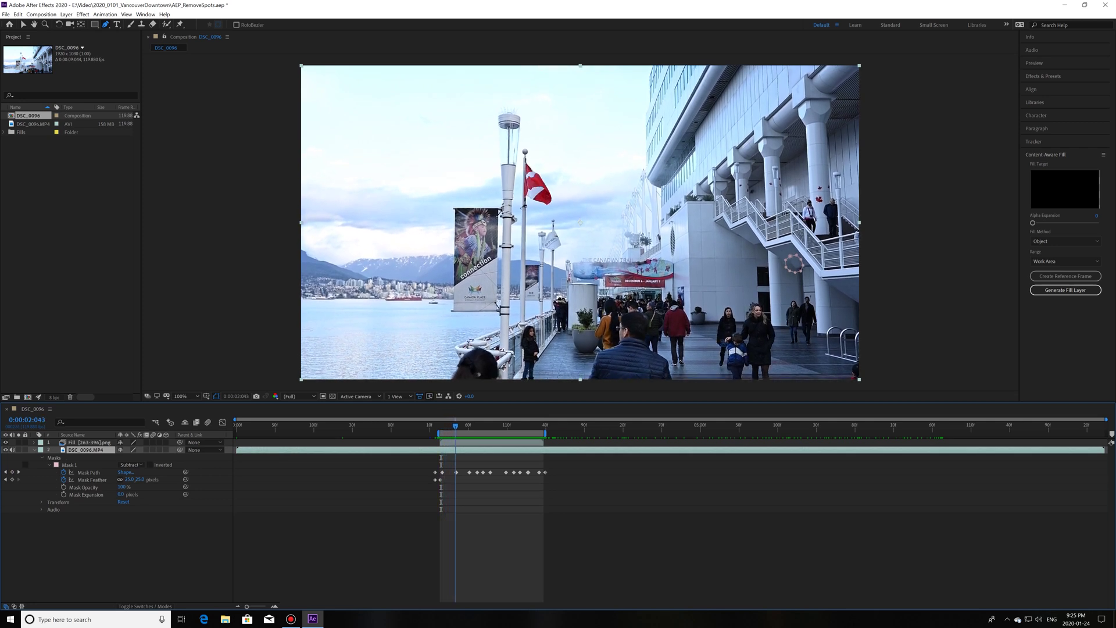
pyautogui.press('pagedown')
pyautogui.press('pagedown')
pyautogui.press('pagedown')
pyautogui.press('pagedown')
pyautogui.press('pagedown')
pyautogui.press('pagedown')
pyautogui.press('pagedown')
pyautogui.press('pagedown')
pyautogui.press('pagedown')
pyautogui.press('pagedown')
pyautogui.press('pagedown')
pyautogui.press('pagedown')
pyautogui.press('pagedown')
pyautogui.press('pagedown')
pyautogui.press('pagedown')
pyautogui.press('pagedown')
pyautogui.press('pagedown')
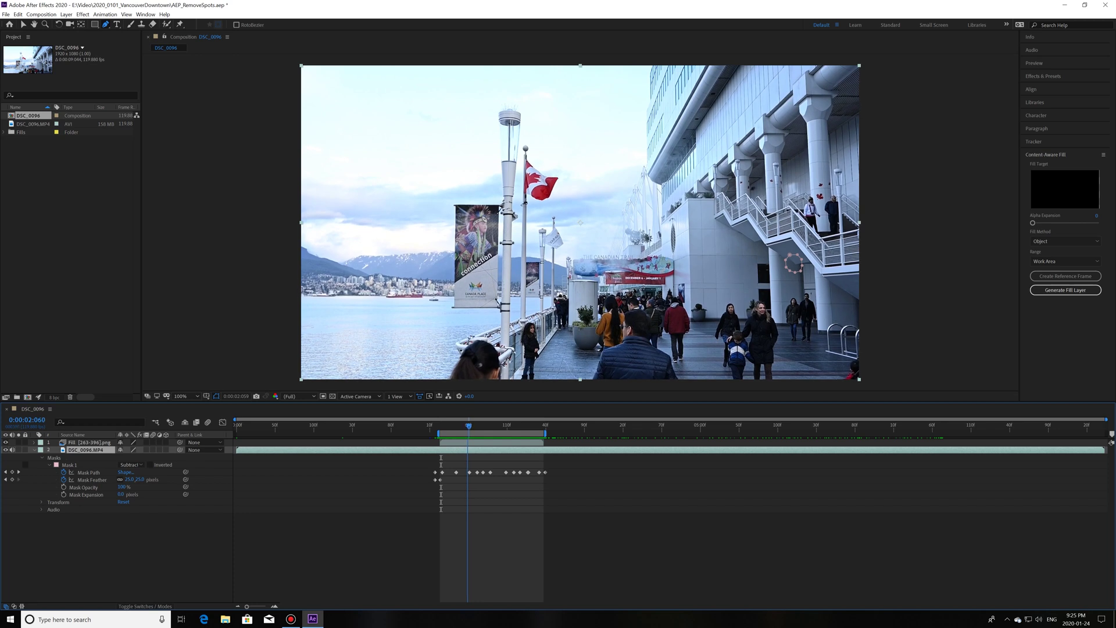
pyautogui.press('pagedown')
pyautogui.press('pagedown')
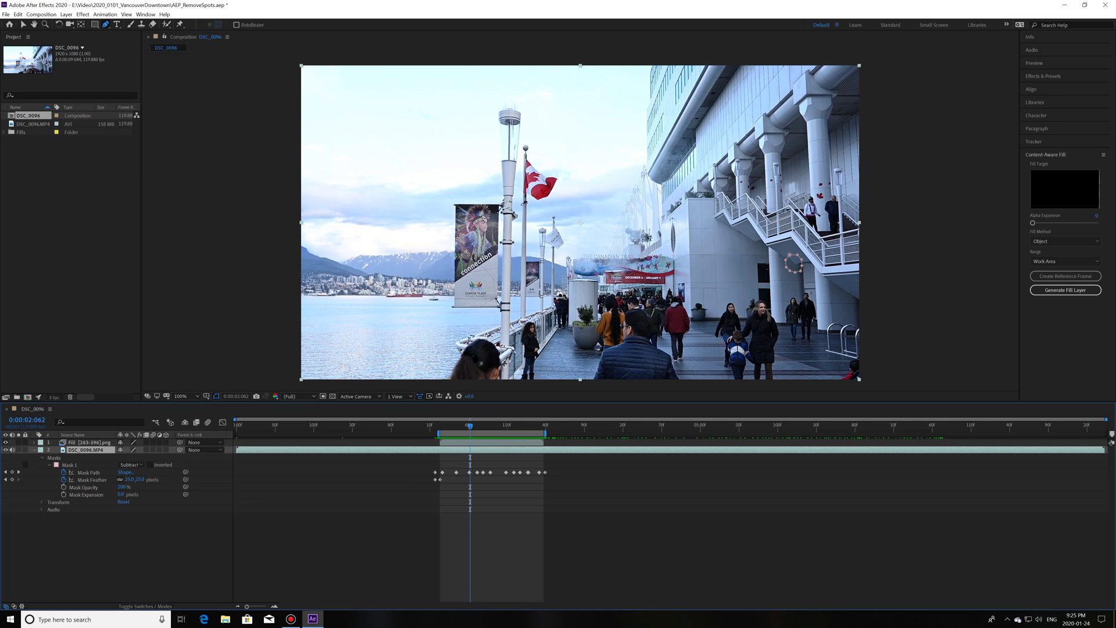
pyautogui.press('pagedown')
pyautogui.press('pagedown')
pyautogui.press('pagedown')
pyautogui.press('pagedown')
pyautogui.press('pagedown')
pyautogui.press('pagedown')
pyautogui.press('pagedown')
pyautogui.press('pagedown')
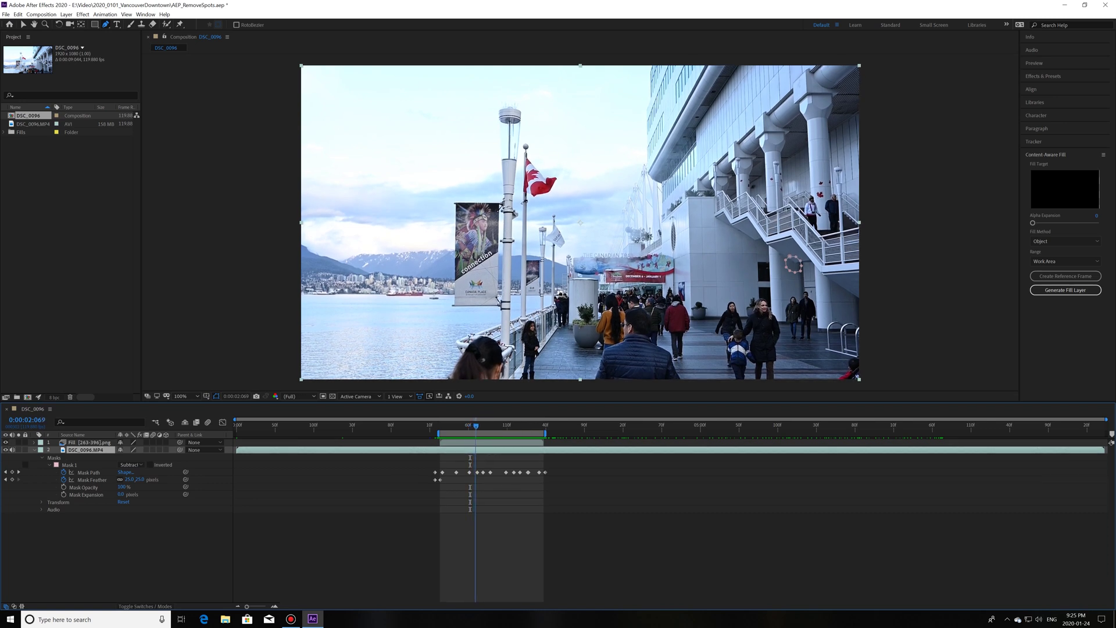
pyautogui.press('pagedown')
pyautogui.press('pagedown')
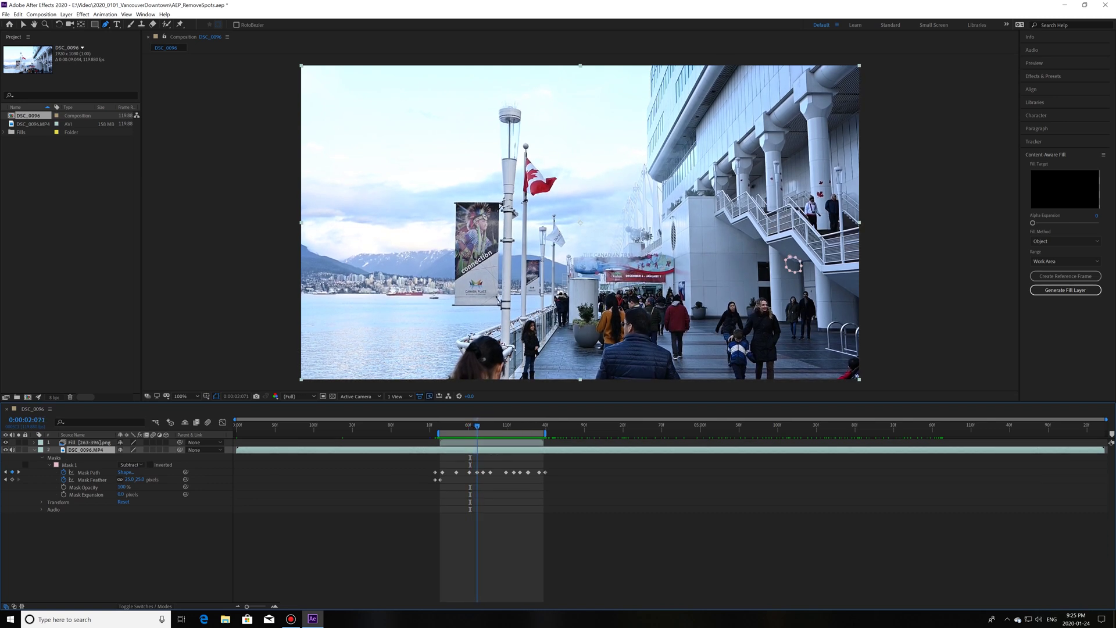
pyautogui.press('pagedown')
pyautogui.press('pagedown')
pyautogui.press('pagedown')
pyautogui.press('pagedown')
pyautogui.press('pagedown')
pyautogui.press('pagedown')
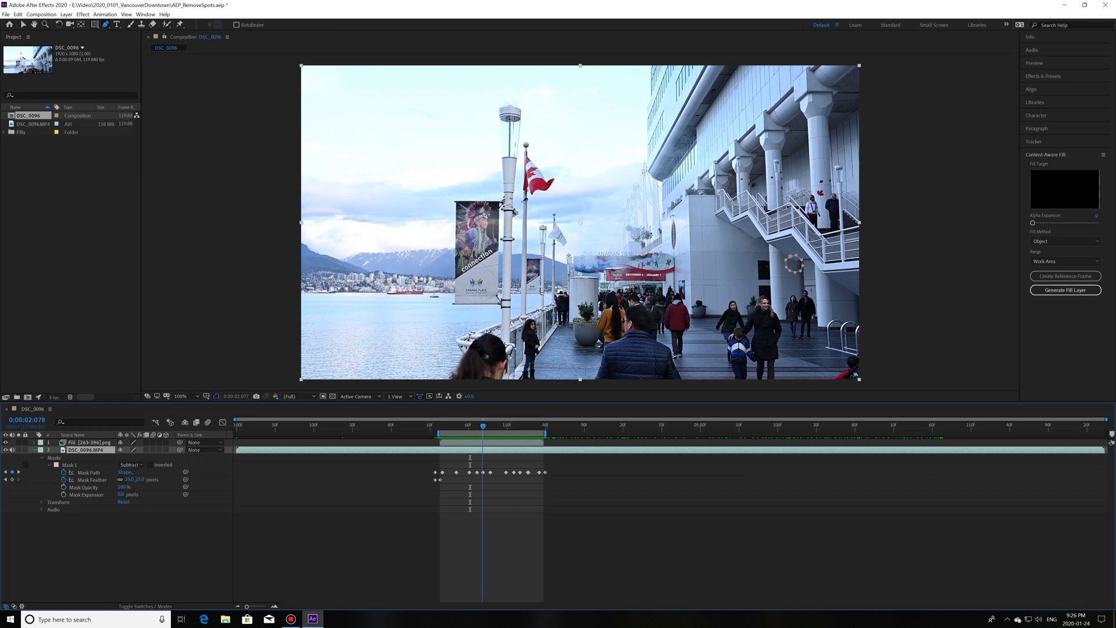
pyautogui.press('pagedown')
pyautogui.press('pagedown')
pyautogui.press('pagedown')
pyautogui.press('pagedown')
pyautogui.press('pagedown')
pyautogui.press('pagedown')
pyautogui.press('pagedown')
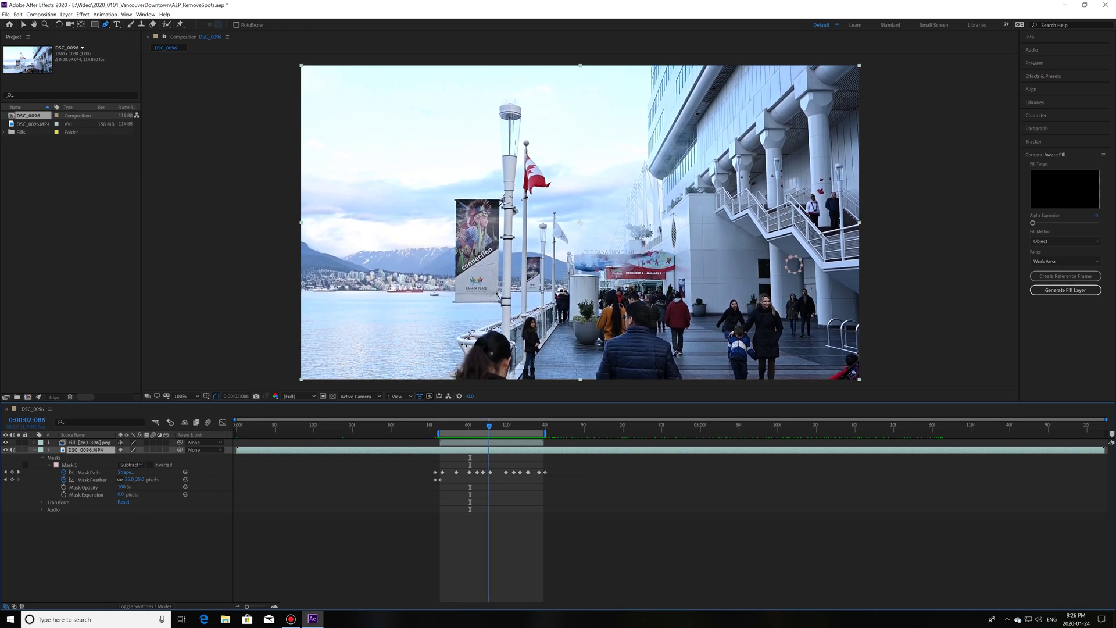
pyautogui.press('pagedown')
pyautogui.press('pagedown')
pyautogui.press('pagedown')
pyautogui.press('pagedown')
pyautogui.press('pagedown')
pyautogui.press('pagedown')
pyautogui.press('pagedown')
pyautogui.press('pagedown')
pyautogui.press('pagedown')
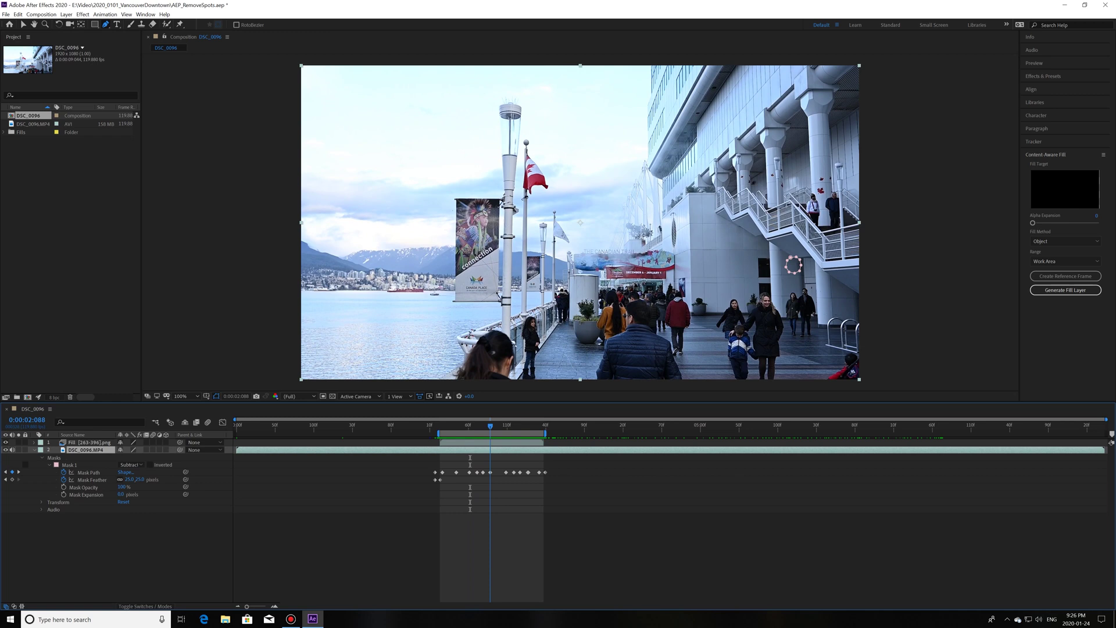
pyautogui.press('pagedown')
pyautogui.press('pagedown')
pyautogui.press('pagedown')
pyautogui.press('pagedown')
pyautogui.press('pagedown')
pyautogui.press('pagedown')
pyautogui.press('pagedown')
pyautogui.press('pagedown')
pyautogui.press('pagedown')
pyautogui.press('pagedown')
pyautogui.press('pagedown')
pyautogui.press('pagedown')
pyautogui.press('pagedown')
pyautogui.press('pagedown')
pyautogui.press('pagedown')
pyautogui.press('pagedown')
pyautogui.press('pagedown')
pyautogui.press('pagedown')
pyautogui.press('pagedown')
pyautogui.press('pagedown')
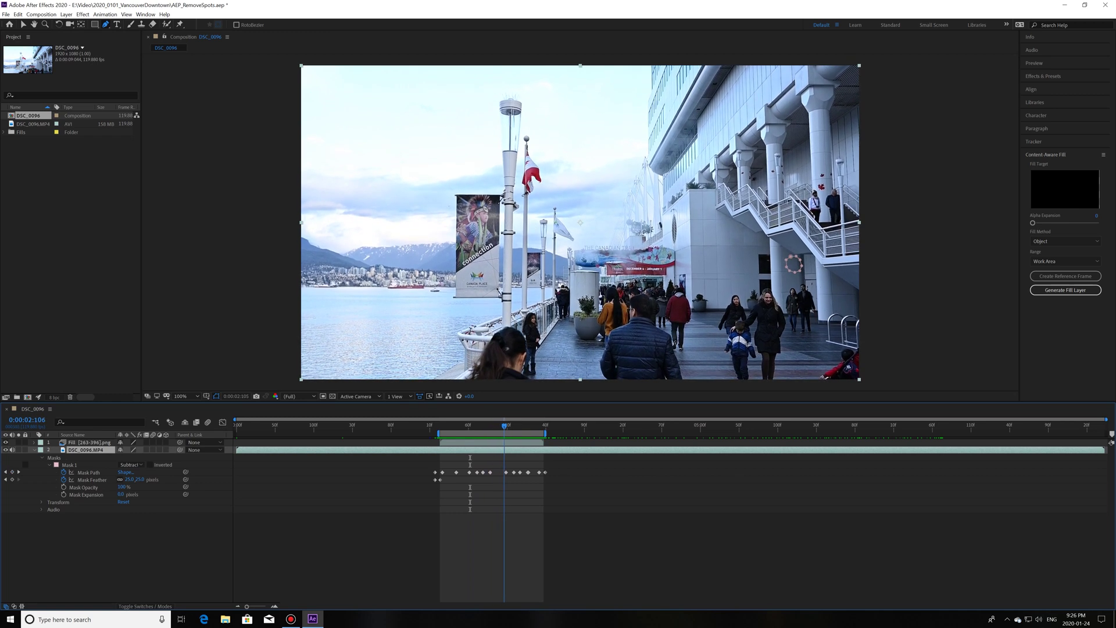
pyautogui.press('pagedown')
pyautogui.press('pagedown')
pyautogui.press('pagedown')
pyautogui.press('pagedown')
pyautogui.press('pagedown')
pyautogui.press('pagedown')
pyautogui.press('pagedown')
pyautogui.press('pagedown')
pyautogui.press('pagedown')
pyautogui.press('pagedown')
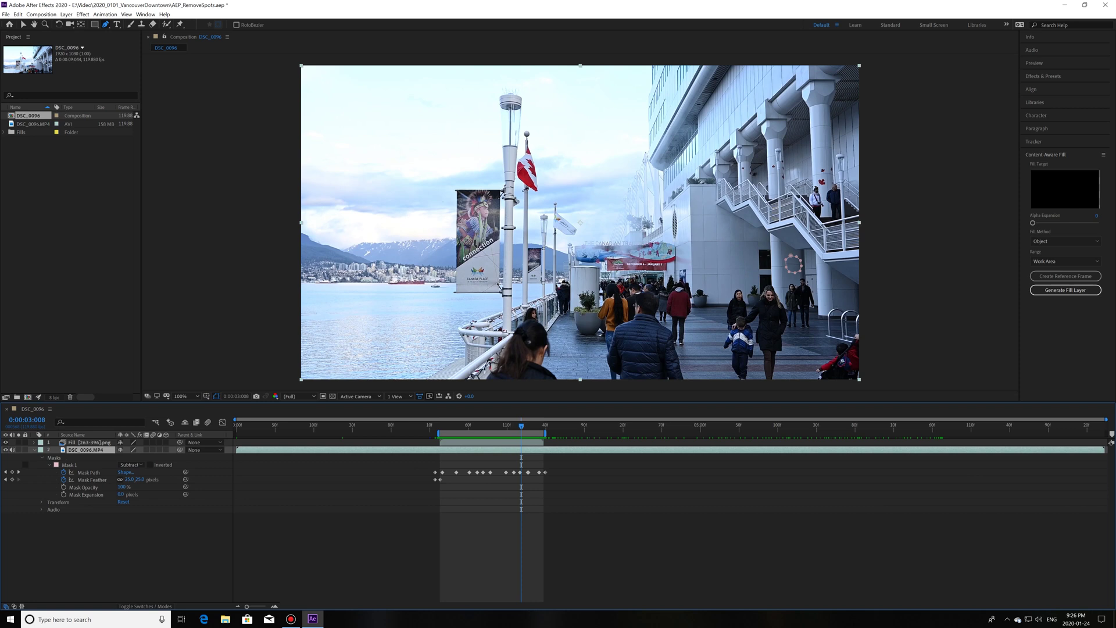
pyautogui.click(527, 426)
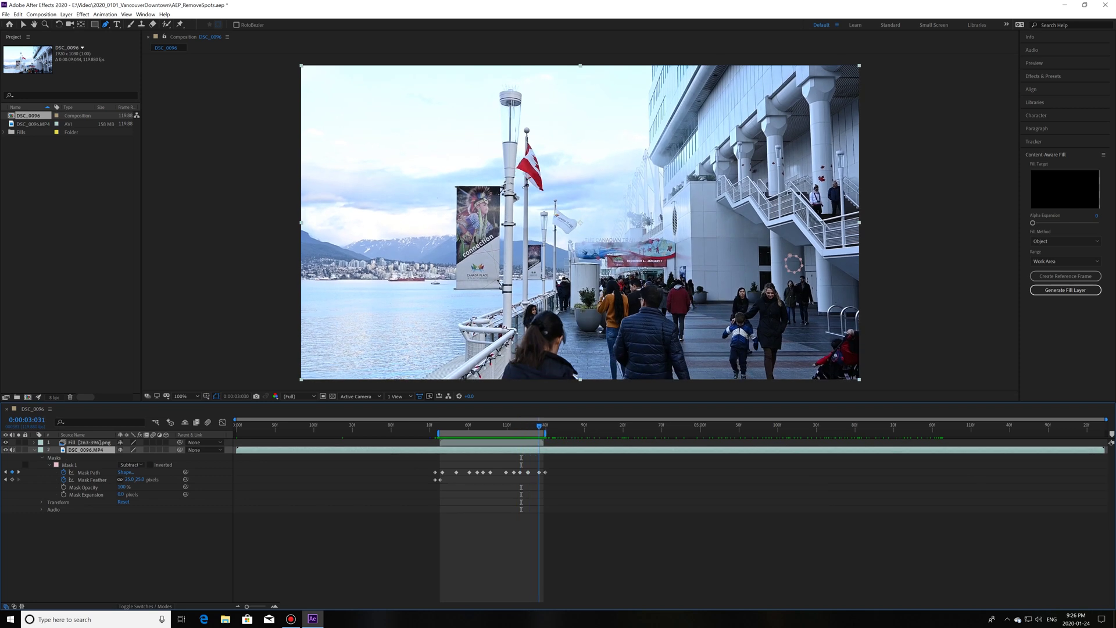